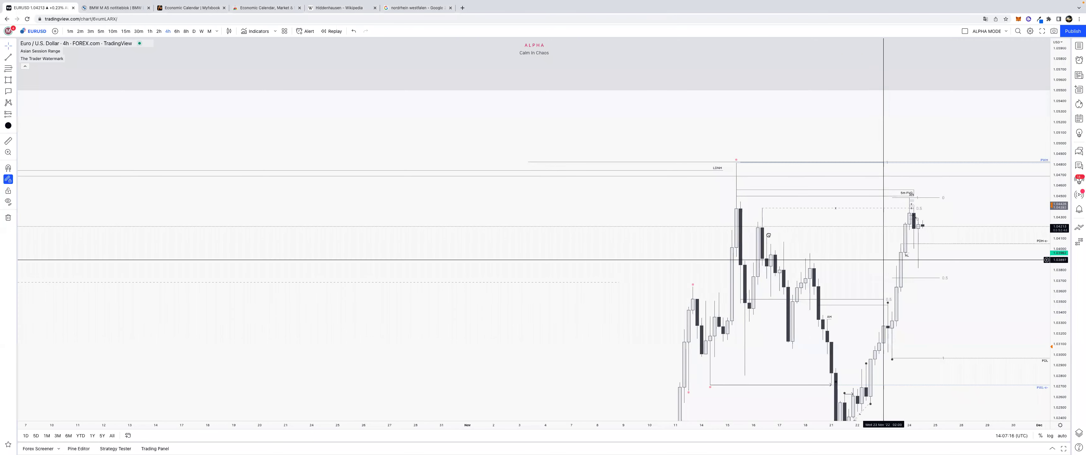
# Switch EURUSD to the 1-hour timeframe and zoom out to show more hourly history
pyautogui.moveTo(889, 257); pyautogui.dragTo(747, 228)
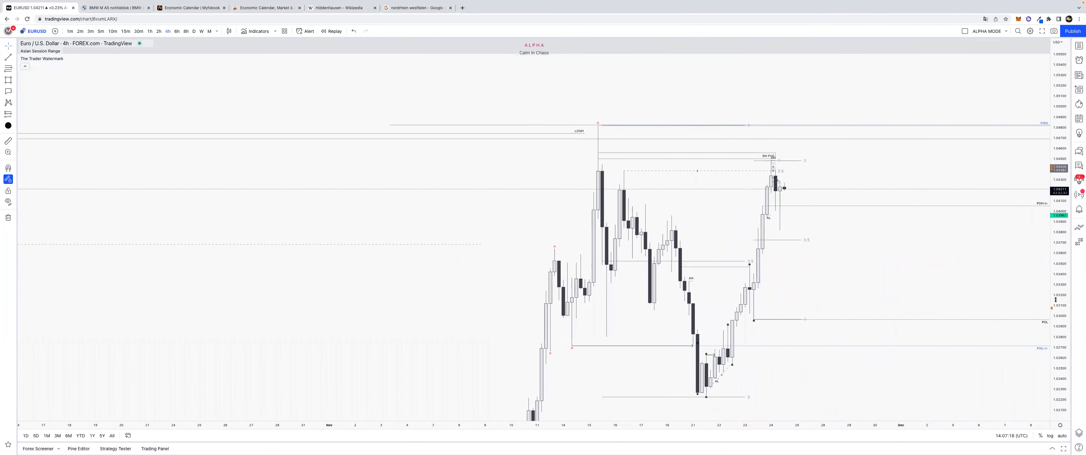
pyautogui.moveTo(1047, 262); pyautogui.dragTo(1055, 300)
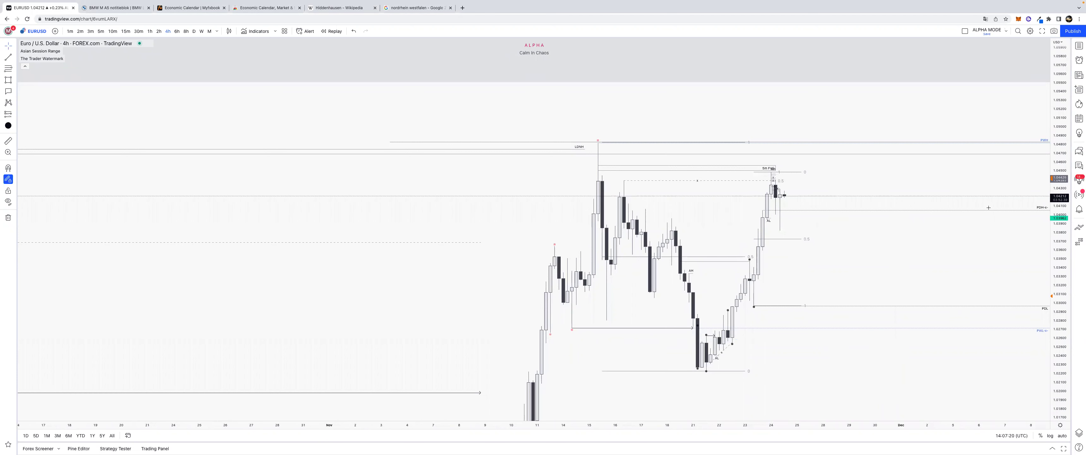
pyautogui.hscroll(3, 921, 220)
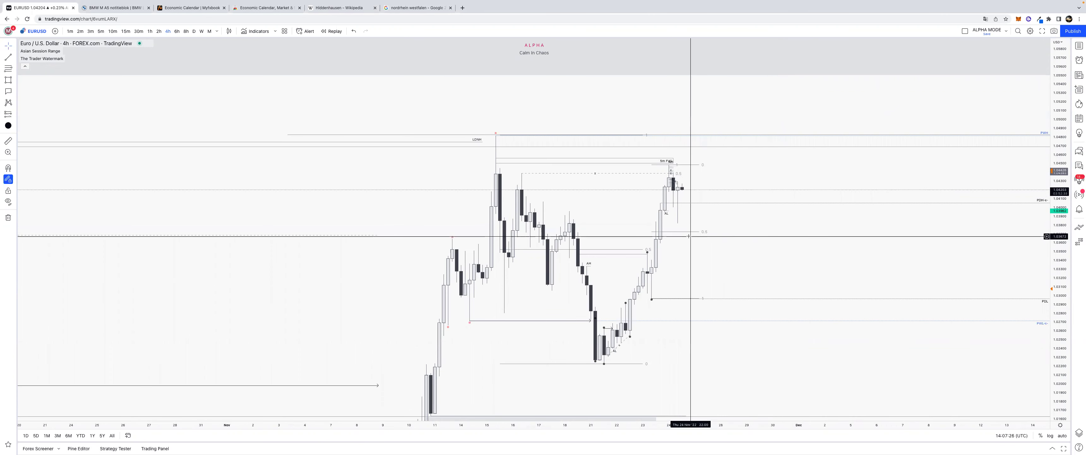
pyautogui.click(149, 31)
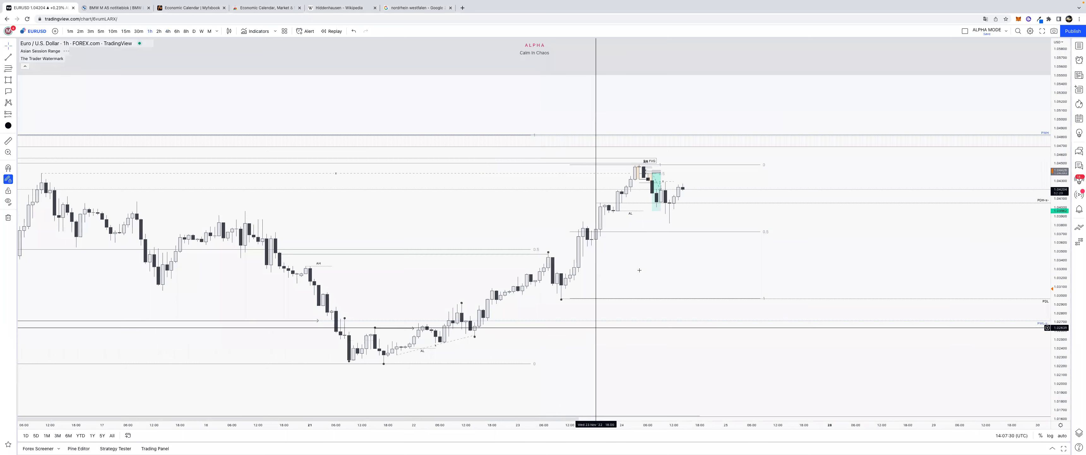
pyautogui.scroll(-2, 672, 274)
pyautogui.moveTo(672, 273); pyautogui.dragTo(732, 205)
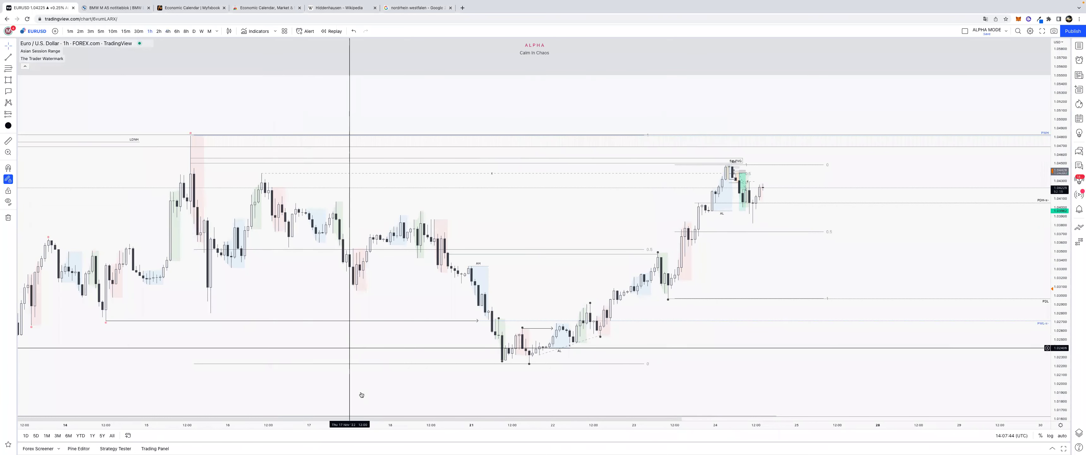
pyautogui.moveTo(376, 421); pyautogui.dragTo(478, 421)
# Apply the saved POI template to the thin zone rectangle, making it a grey band
pyautogui.click(516, 158)
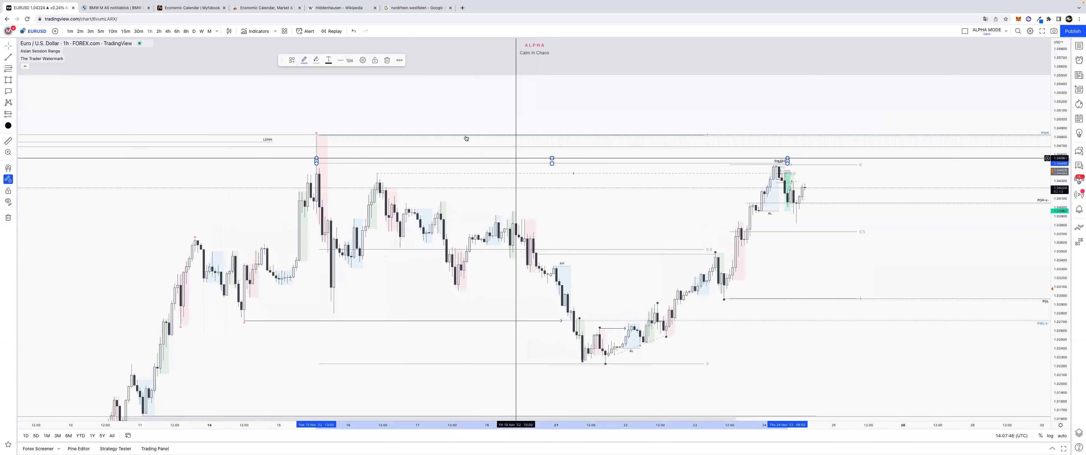
pyautogui.click(291, 60)
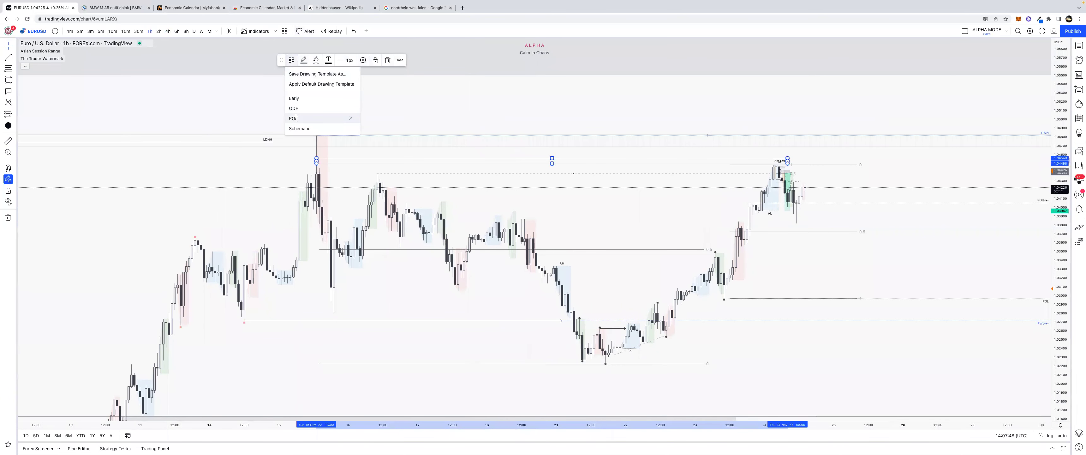
pyautogui.click(295, 118)
pyautogui.rightClick(644, 289)
pyautogui.click(635, 217)
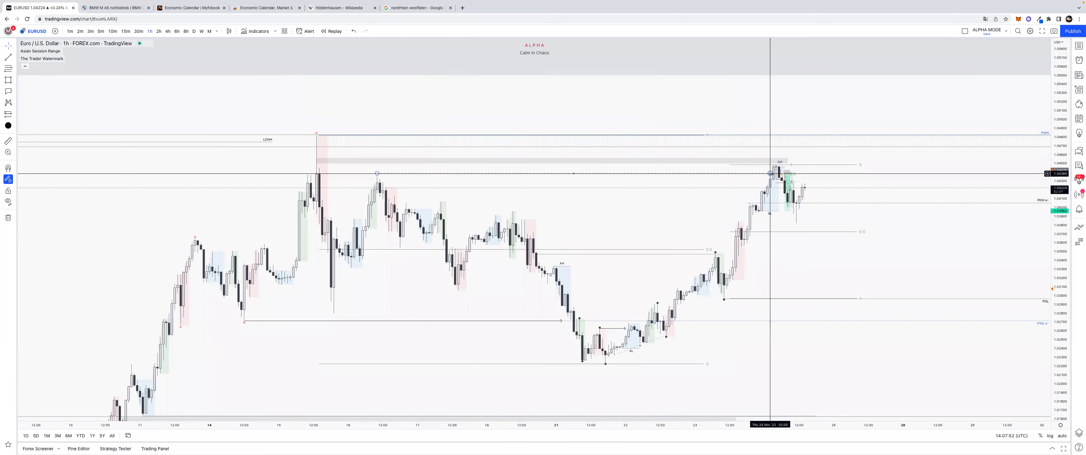
# Angle the dashed line downward from the swing high
pyautogui.moveTo(770, 173); pyautogui.dragTo(533, 217)
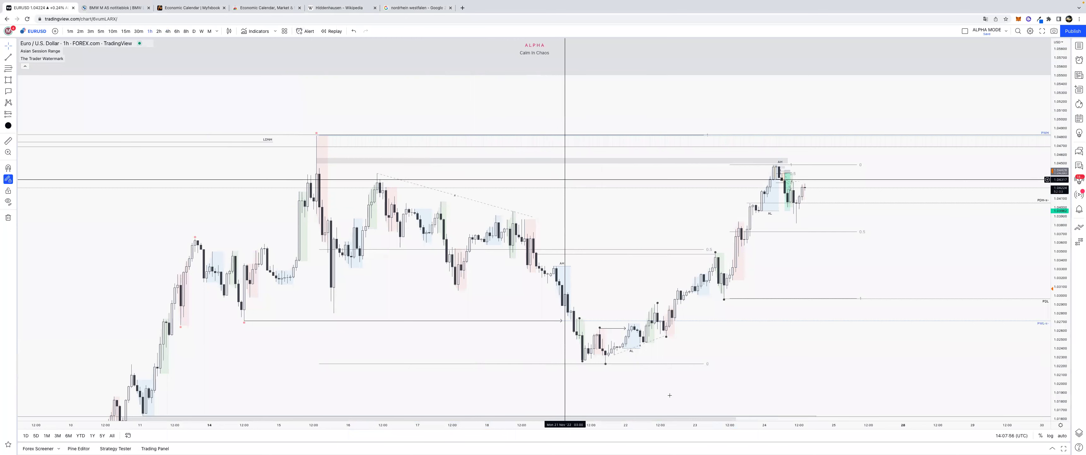
pyautogui.moveTo(655, 426); pyautogui.dragTo(613, 426)
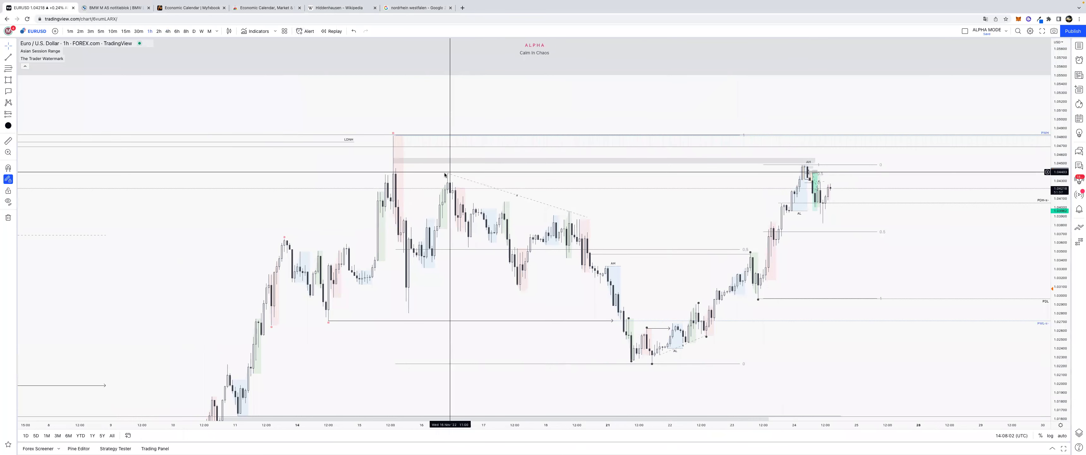
pyautogui.hscroll(5, 506, 190)
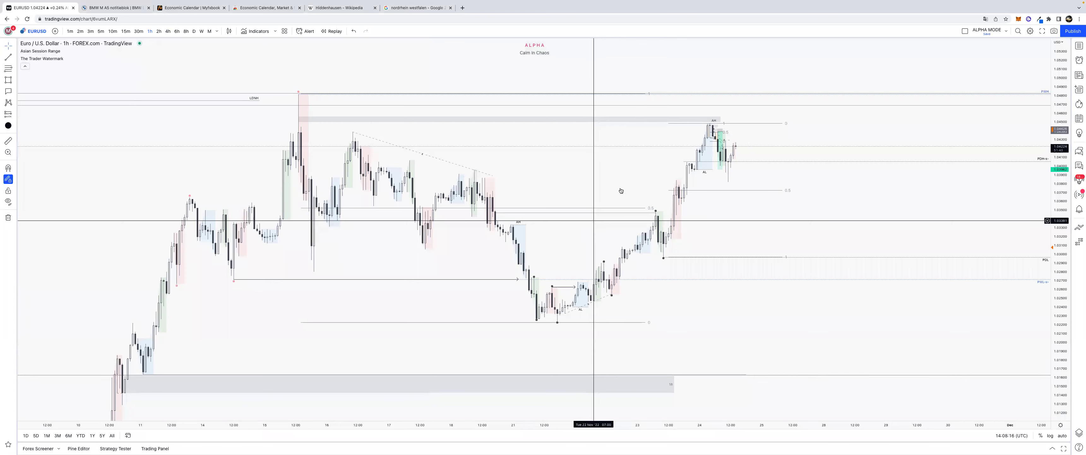
# Switch to 15-minute candles, check the grey 5m zone's settings without changes, and rescale the view
pyautogui.click(126, 32)
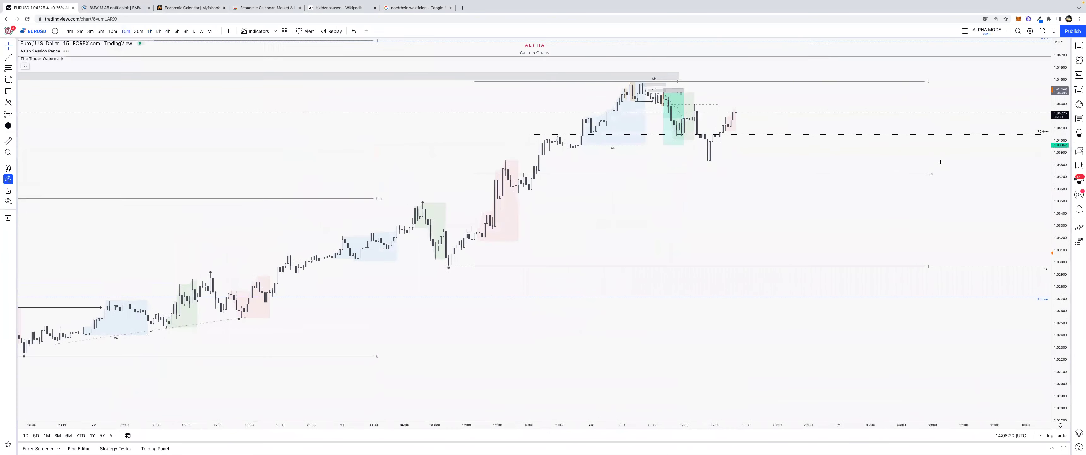
pyautogui.click(681, 141)
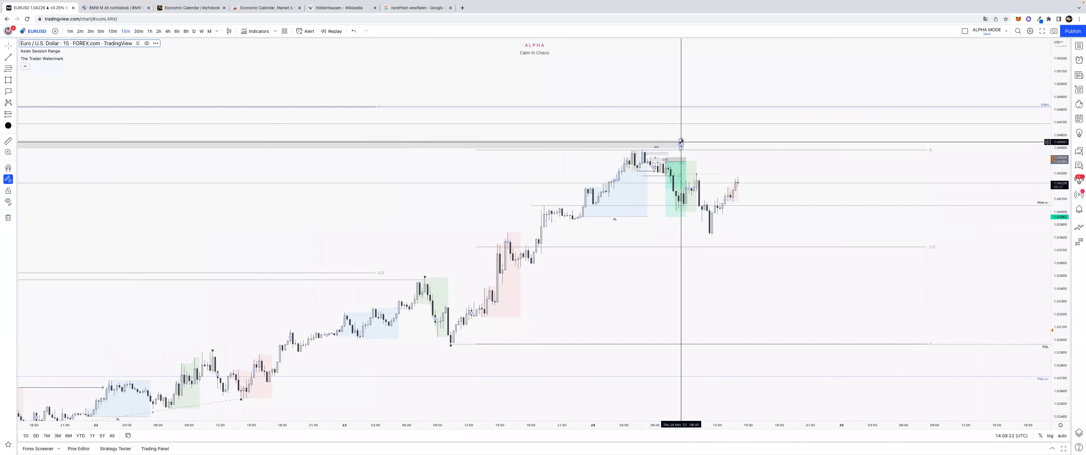
pyautogui.doubleClick(681, 141)
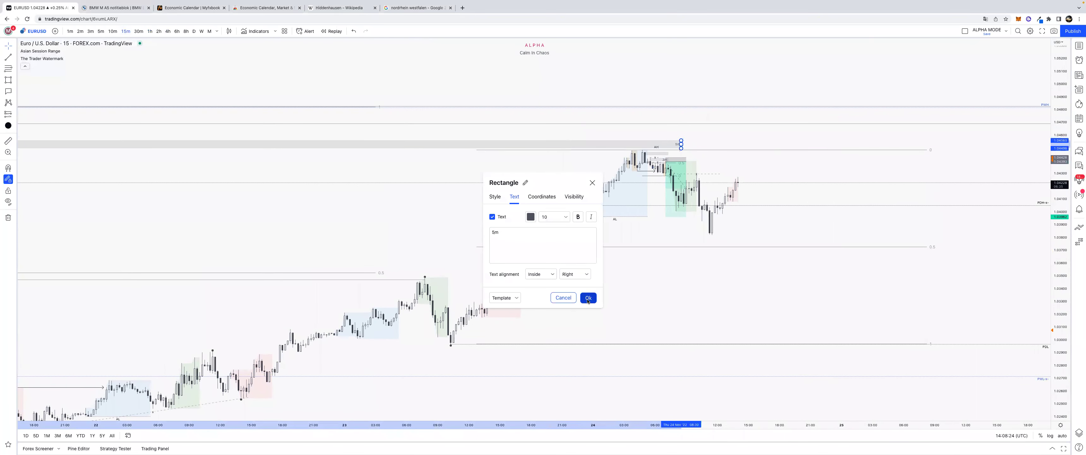
pyautogui.click(588, 298)
pyautogui.moveTo(1064, 309); pyautogui.dragTo(1065, 261)
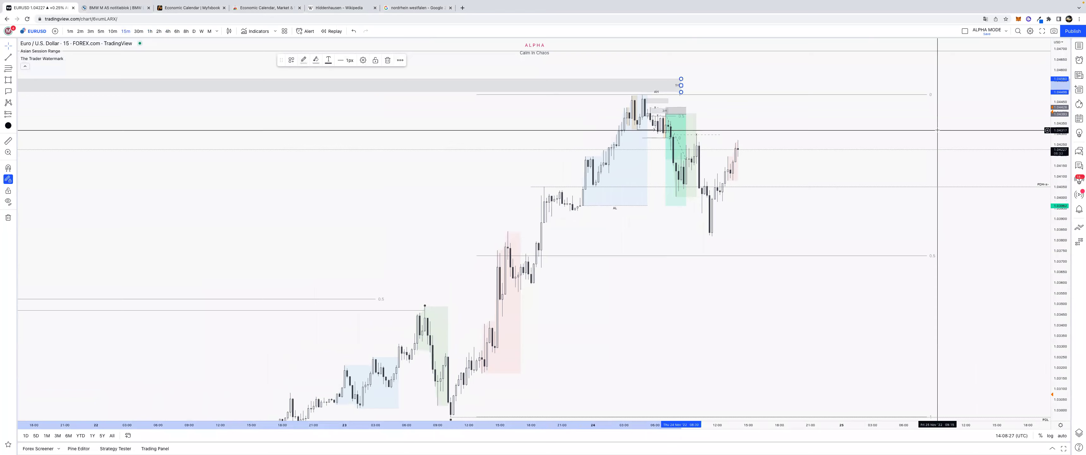
pyautogui.moveTo(942, 126); pyautogui.dragTo(942, 166)
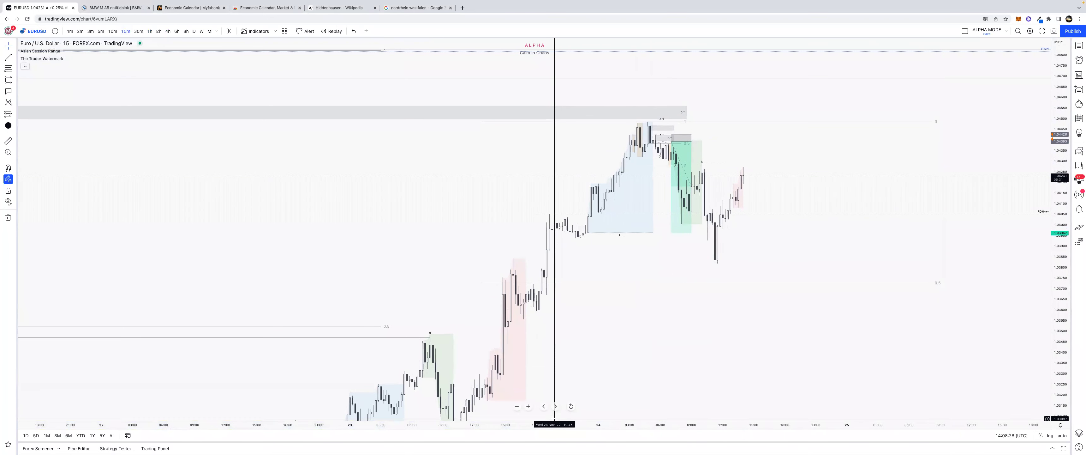
pyautogui.moveTo(551, 420); pyautogui.dragTo(759, 420)
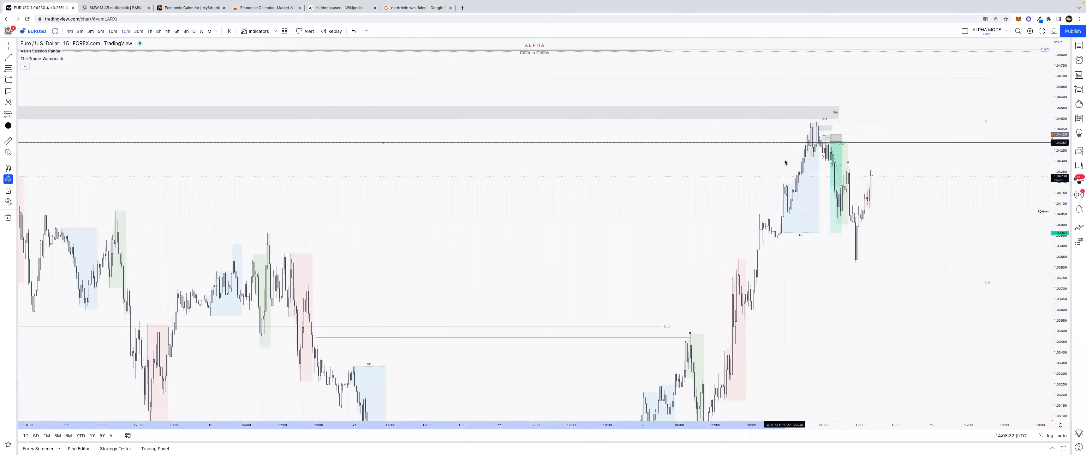
pyautogui.click(785, 143)
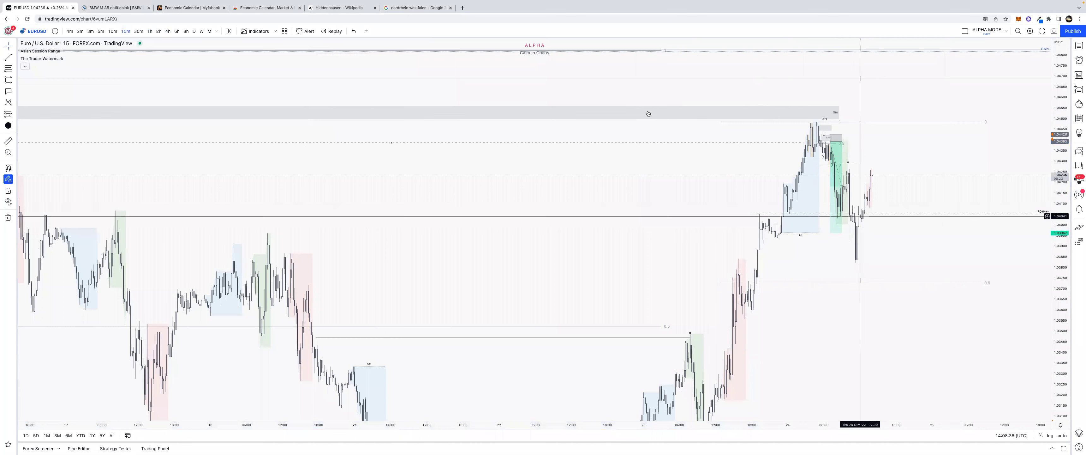
# Switch to the 1-minute chart, framed around the morning entry and its position box
pyautogui.click(70, 32)
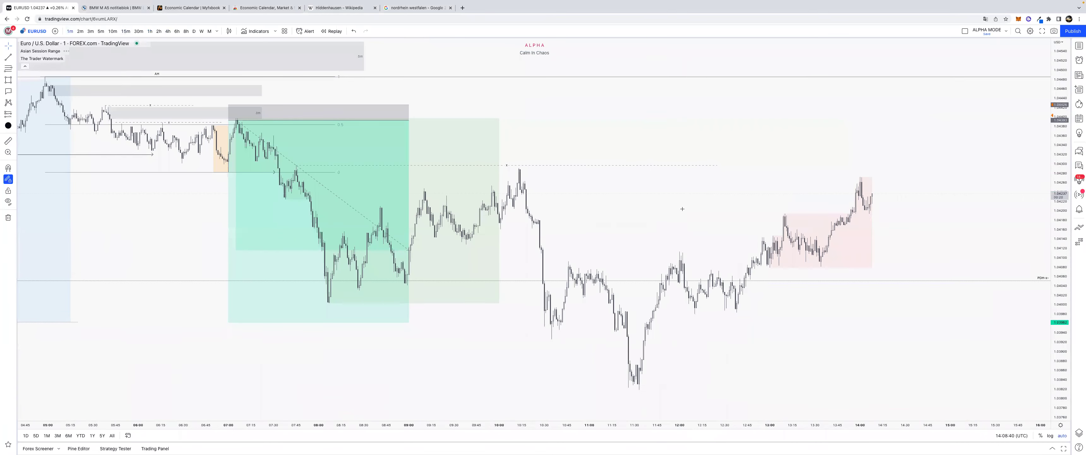
pyautogui.moveTo(635, 219); pyautogui.dragTo(965, 226)
pyautogui.scroll(-5, 608, 424)
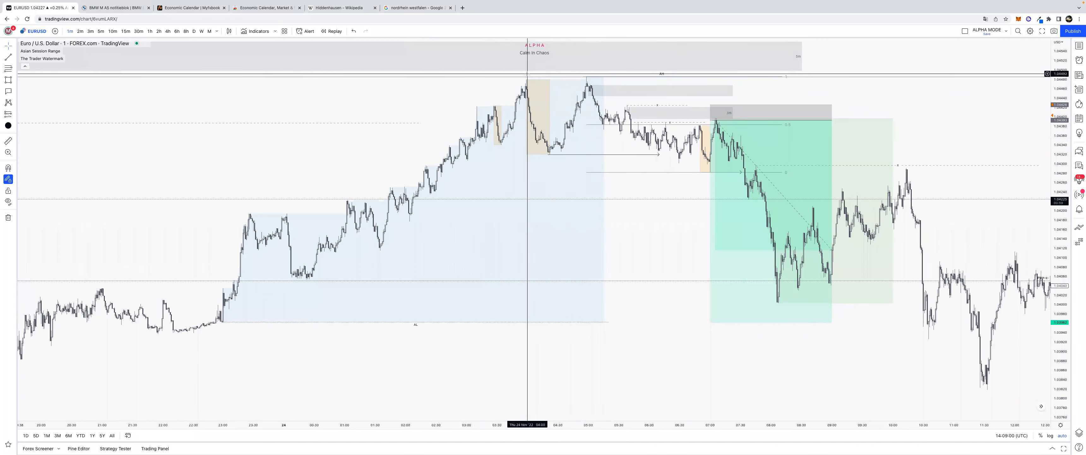
pyautogui.hscroll(5, 576, 148)
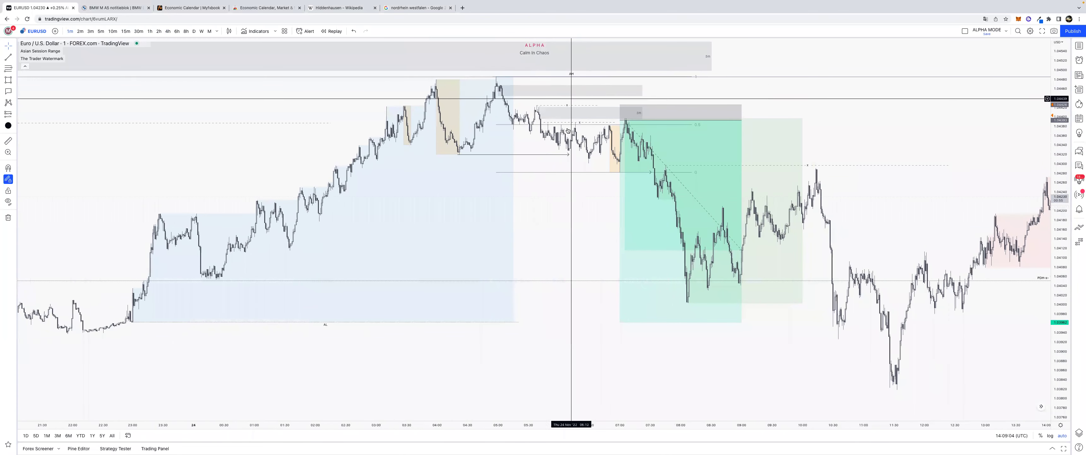
pyautogui.moveTo(1069, 314); pyautogui.dragTo(1070, 245)
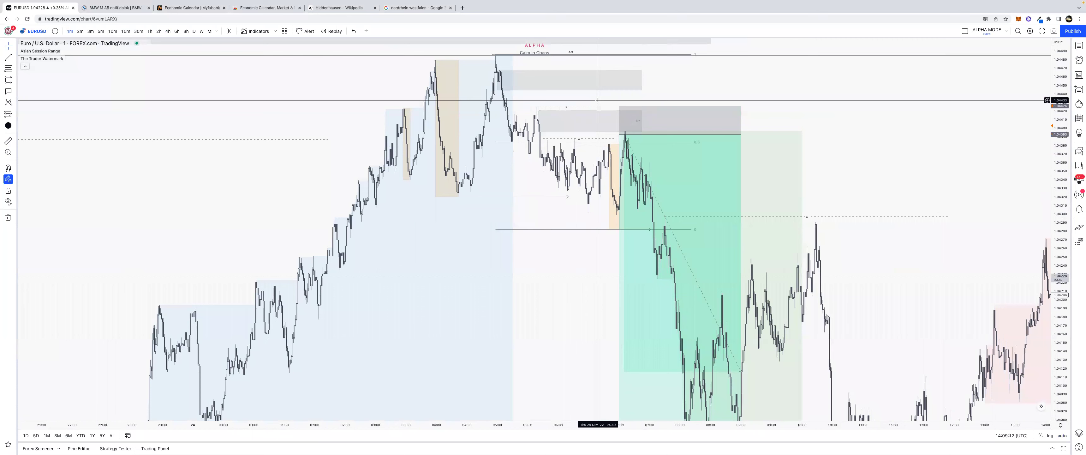
pyautogui.doubleClick(642, 79)
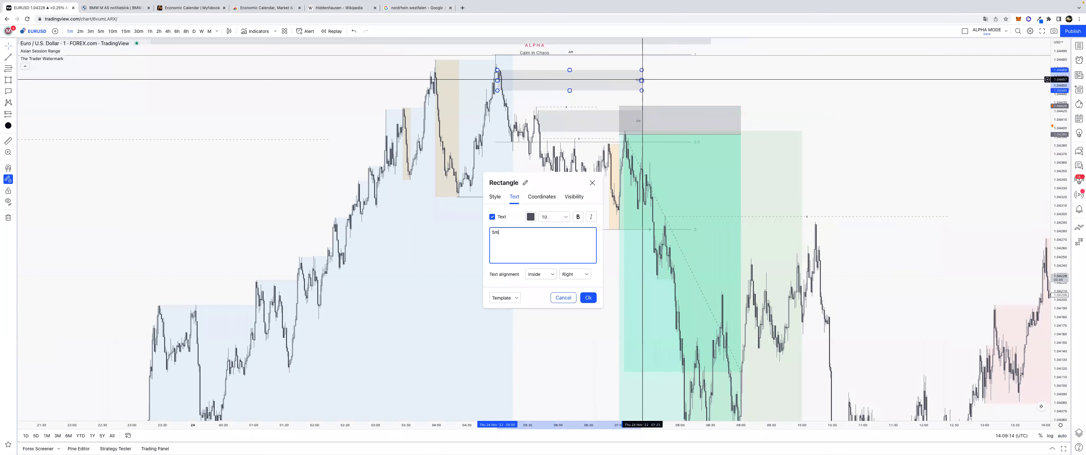
pyautogui.click(502, 200)
pyautogui.click(591, 294)
pyautogui.click(592, 294)
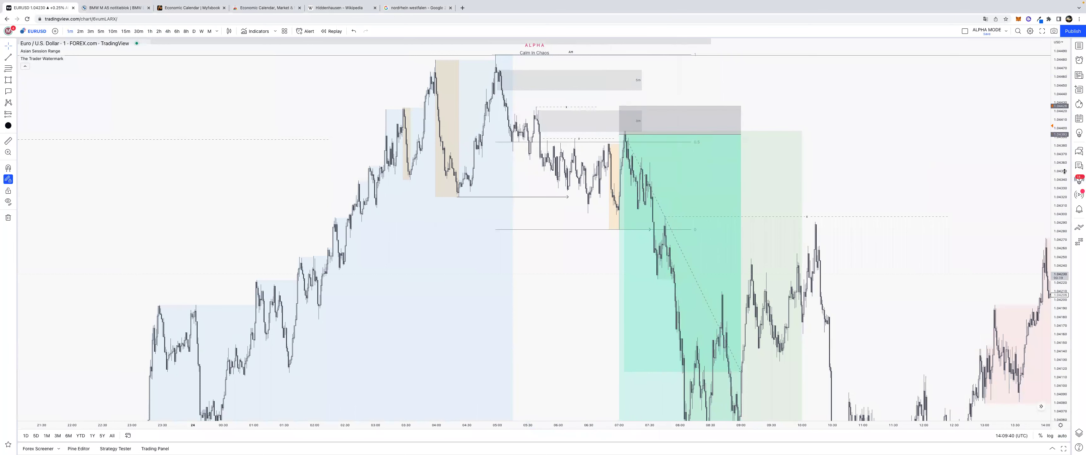
# Place a horizontal level at 1.04417, undoing a stray move to 1.04426, then select the position box
pyautogui.moveTo(1064, 171); pyautogui.dragTo(1064, 190)
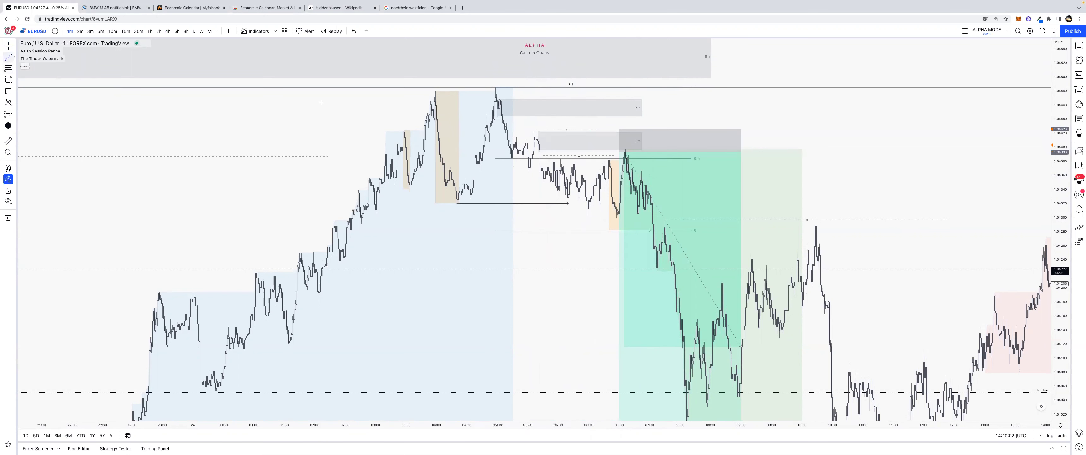
pyautogui.click(511, 135)
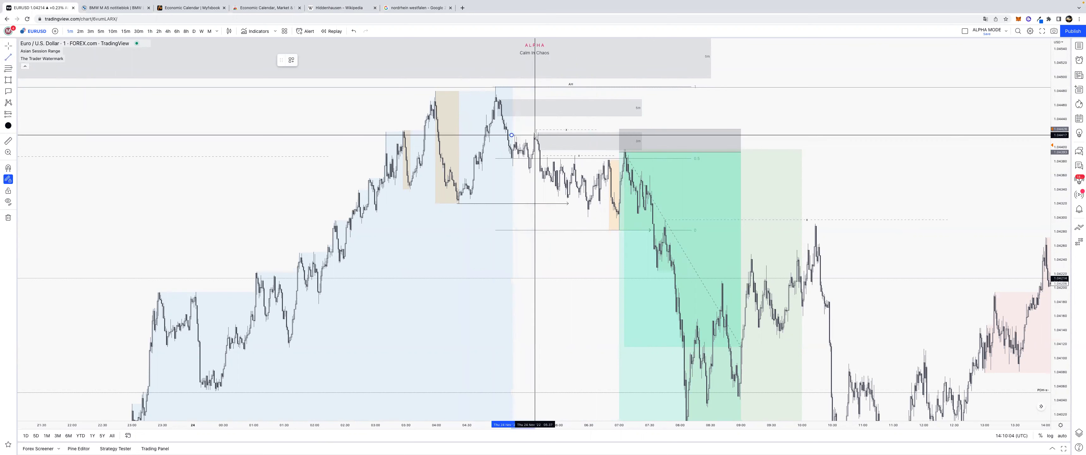
pyautogui.moveTo(534, 135); pyautogui.dragTo(564, 131)
pyautogui.hotkey('ctrl', 'z')
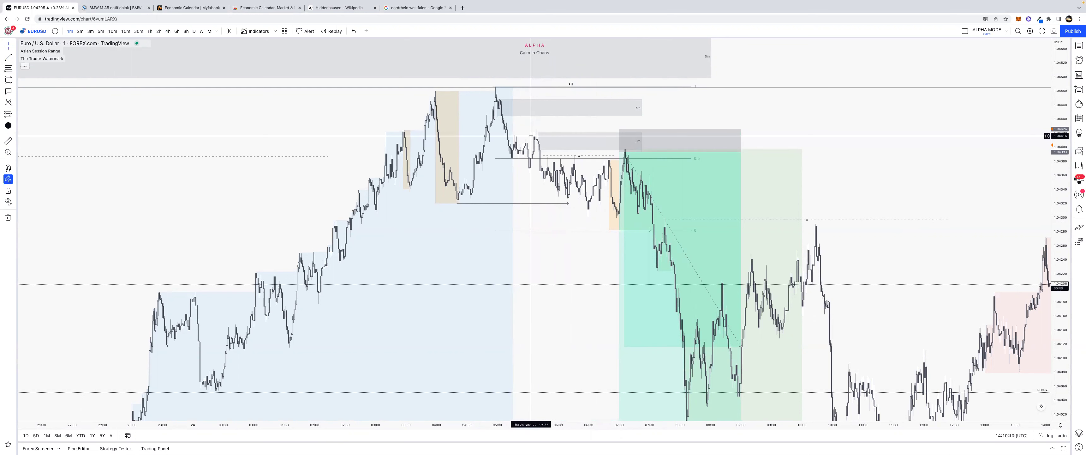
pyautogui.click(534, 135)
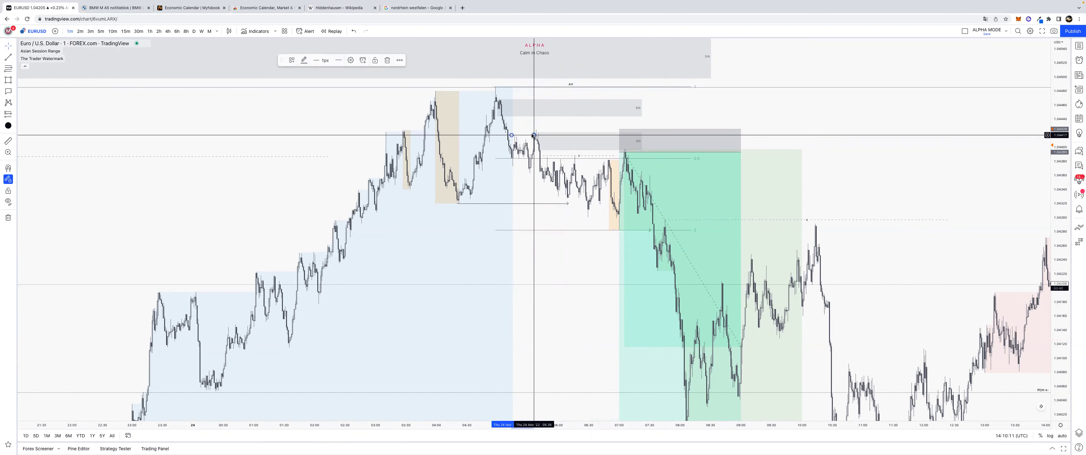
pyautogui.click(638, 176)
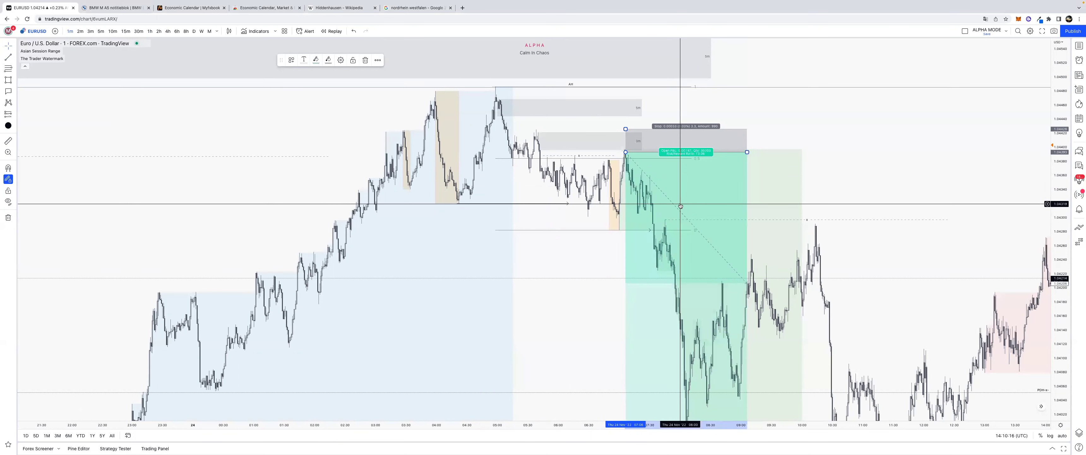
# Drag the short position's take-profit far below the sell-off lows and show its levels
pyautogui.moveTo(1066, 145); pyautogui.dragTo(1059, 209)
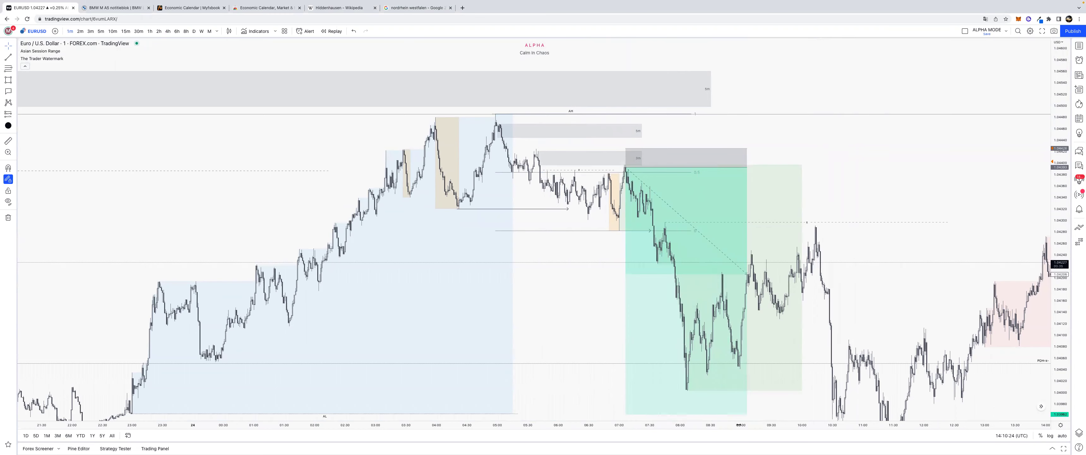
pyautogui.scroll(-4, 775, 392)
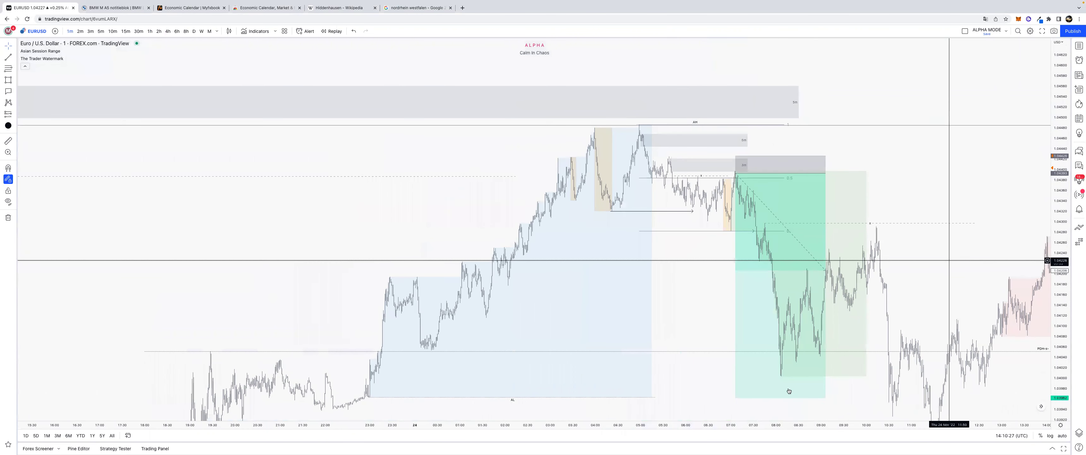
pyautogui.moveTo(736, 397); pyautogui.dragTo(759, 260)
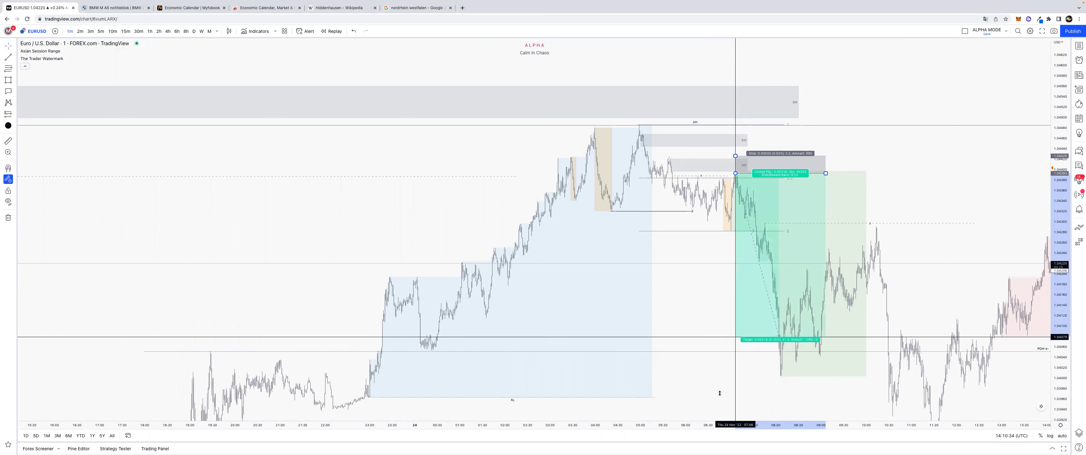
pyautogui.moveTo(720, 393); pyautogui.dragTo(732, 397)
pyautogui.click(735, 397)
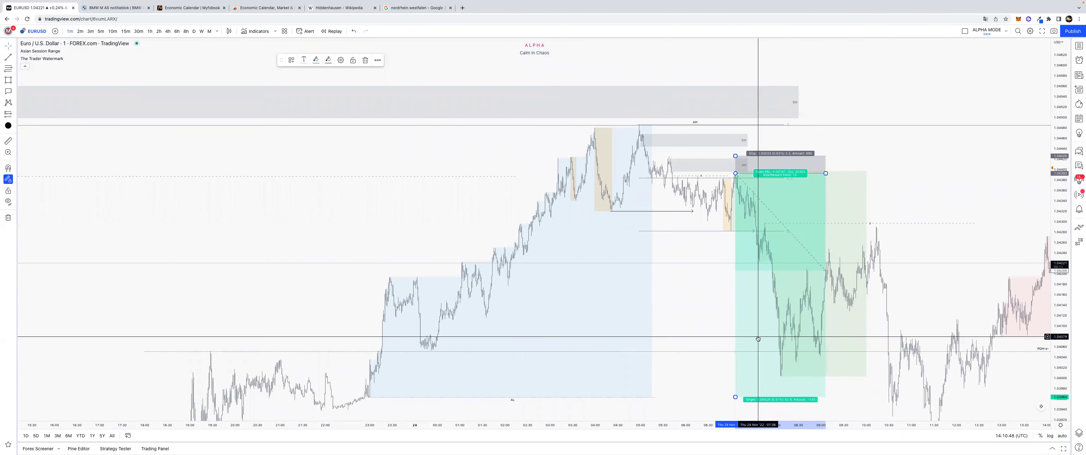
# Narrow the position box, draw a Fib retracement from the candle high to the later low, and add a short
pyautogui.scroll(3, 709, 227)
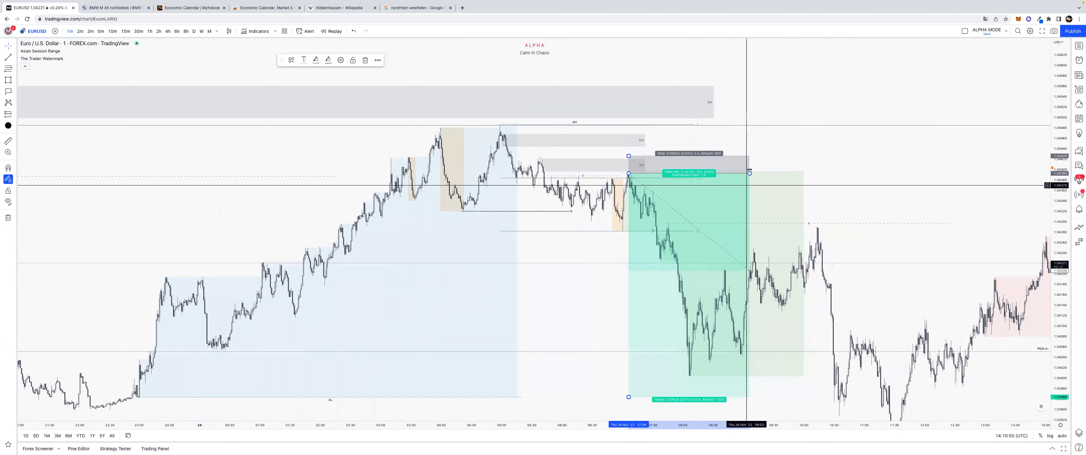
pyautogui.moveTo(749, 173); pyautogui.dragTo(651, 173)
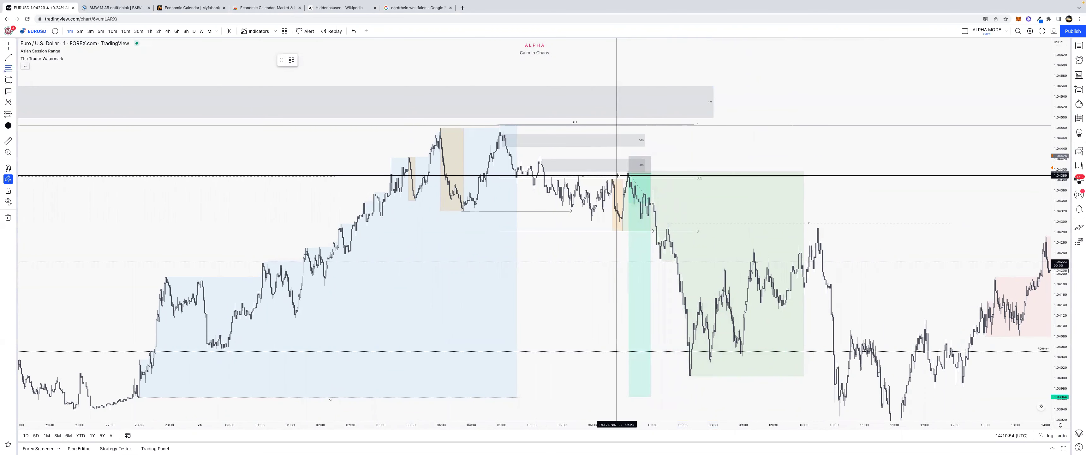
pyautogui.click(628, 171)
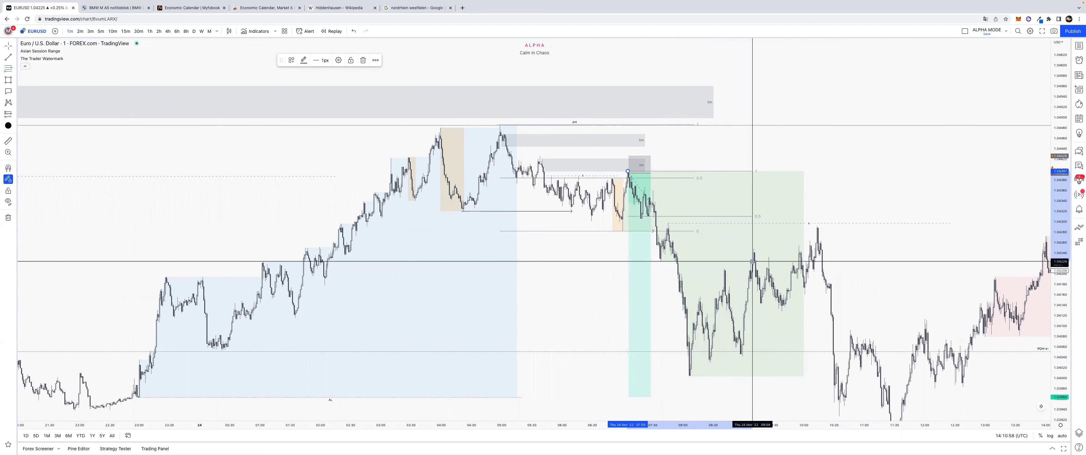
pyautogui.click(752, 262)
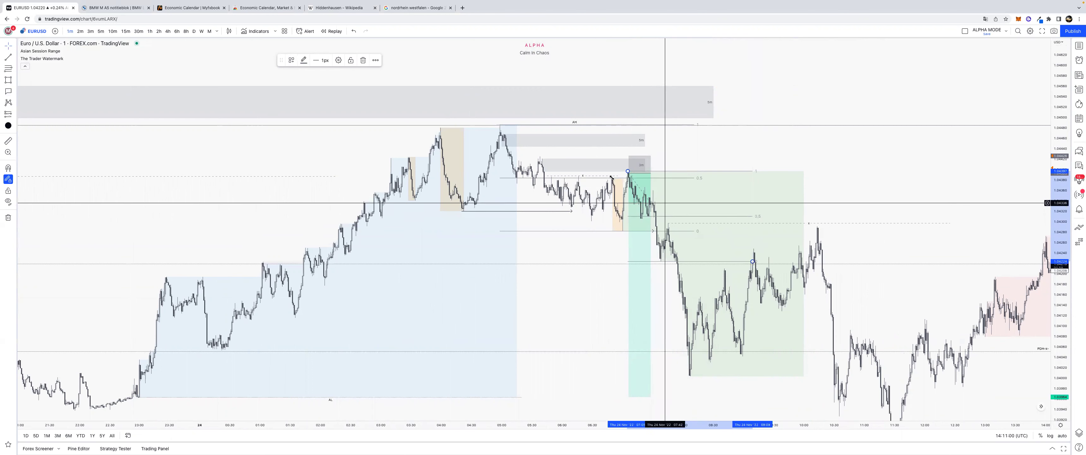
pyautogui.click(628, 173)
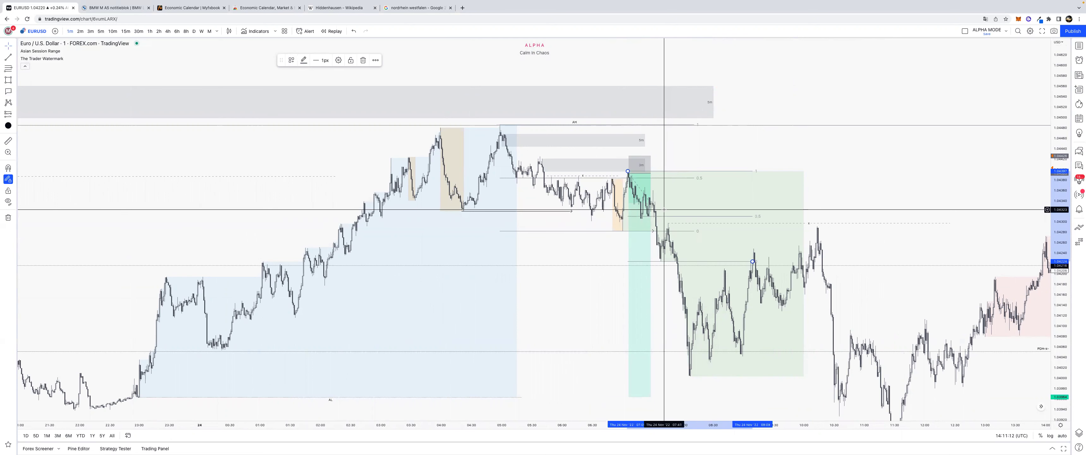
pyautogui.click(648, 269)
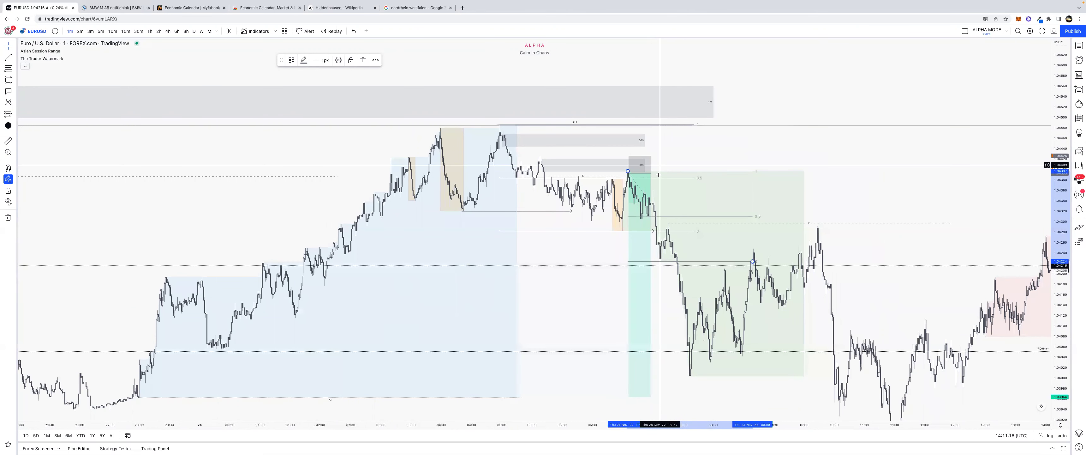
# Return to the 1-hour timeframe with the recent days' candles stretched larger
pyautogui.click(150, 32)
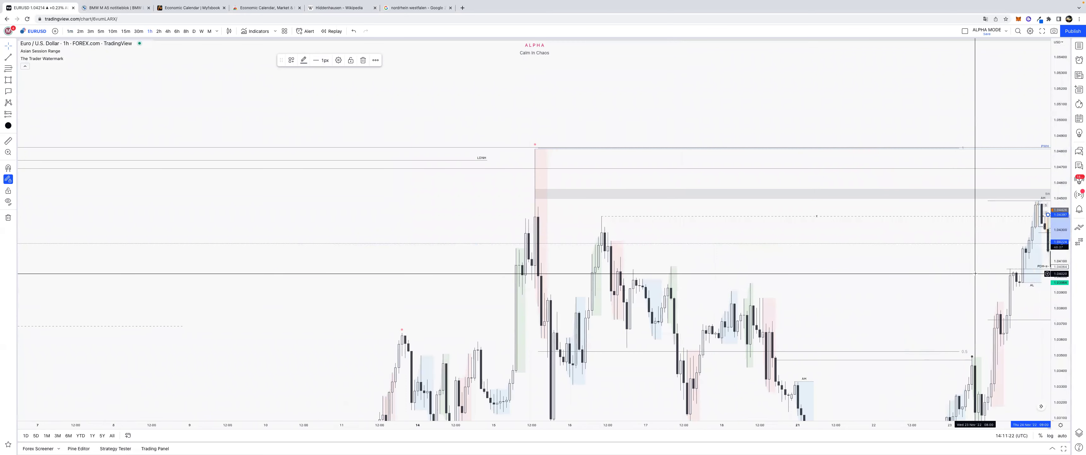
pyautogui.moveTo(979, 295); pyautogui.dragTo(773, 301)
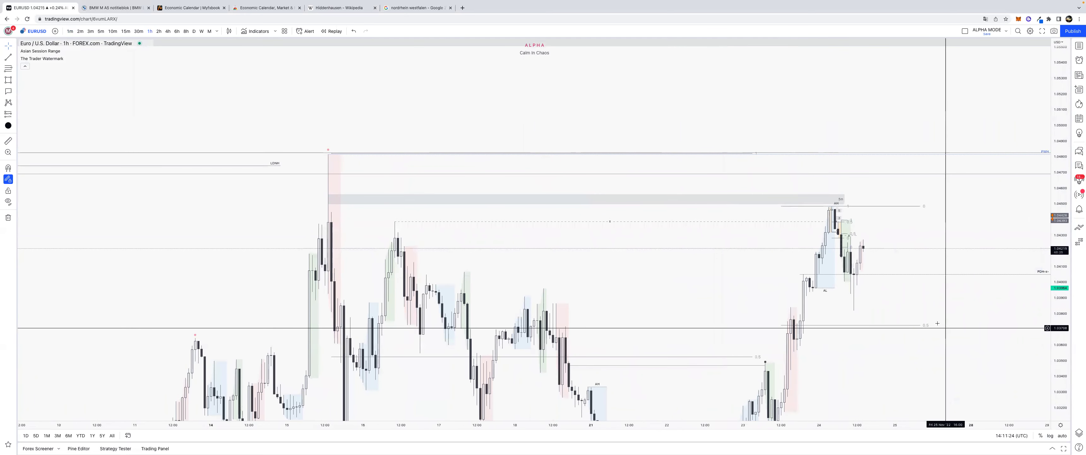
pyautogui.moveTo(1059, 262); pyautogui.dragTo(1059, 240)
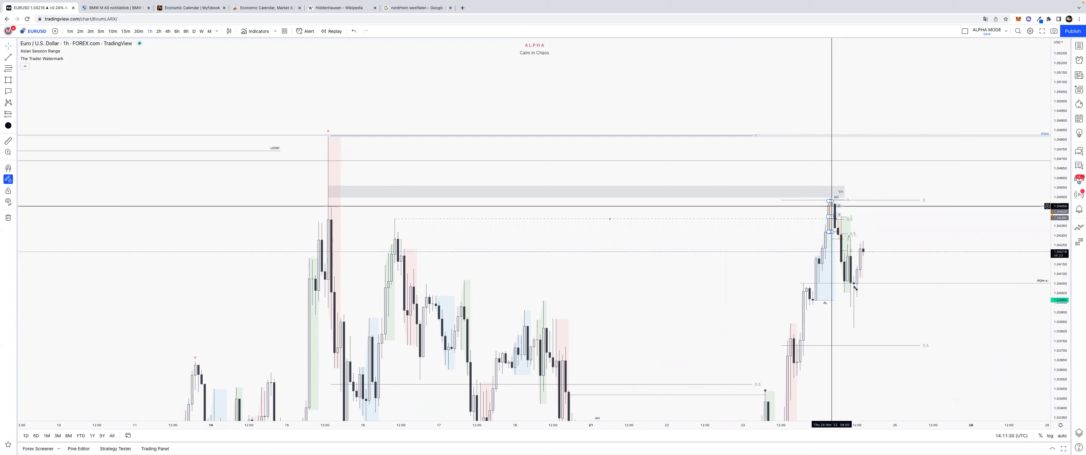
pyautogui.moveTo(835, 427); pyautogui.dragTo(752, 428)
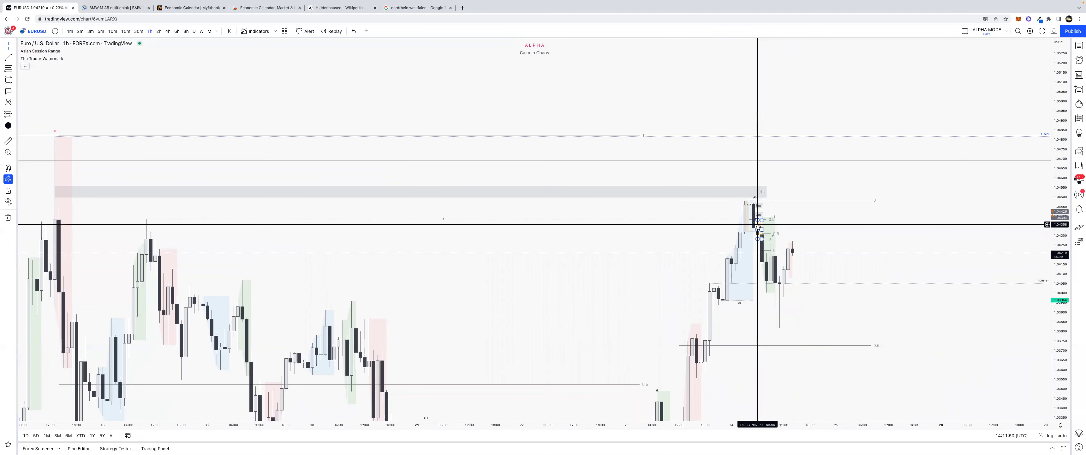
# View the chart briefly on 15-minute candles, then move to the 4-hour timeframe
pyautogui.click(125, 32)
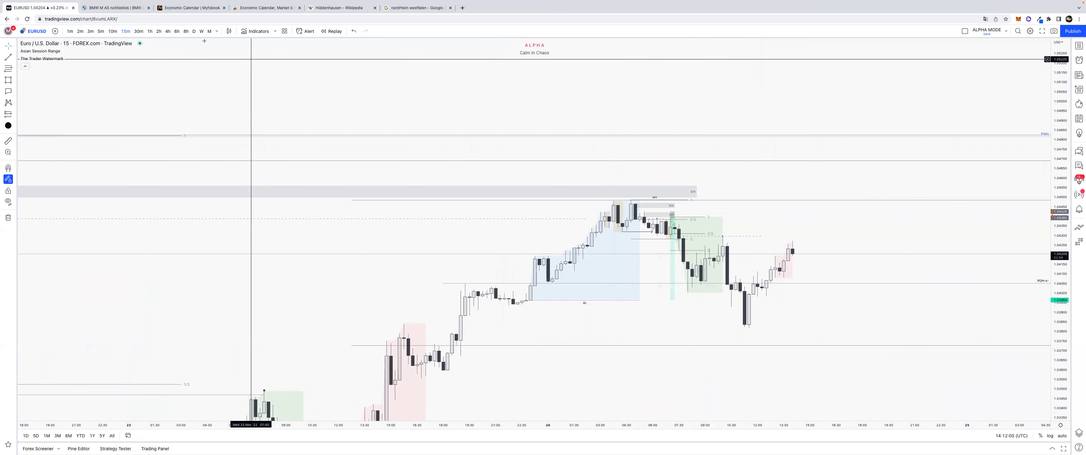
pyautogui.click(168, 31)
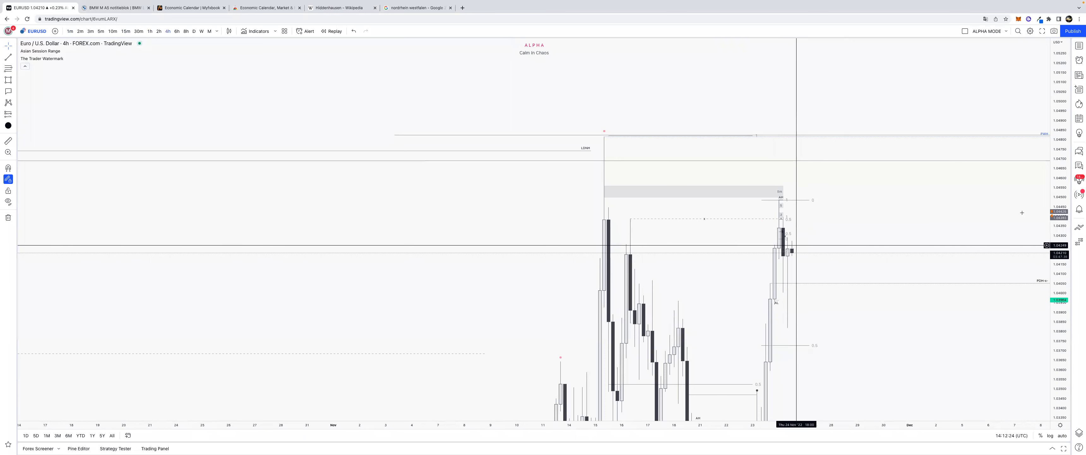
# Compress the 4-hour price scale and zoom out to months of earlier history
pyautogui.moveTo(1055, 257); pyautogui.dragTo(1054, 335)
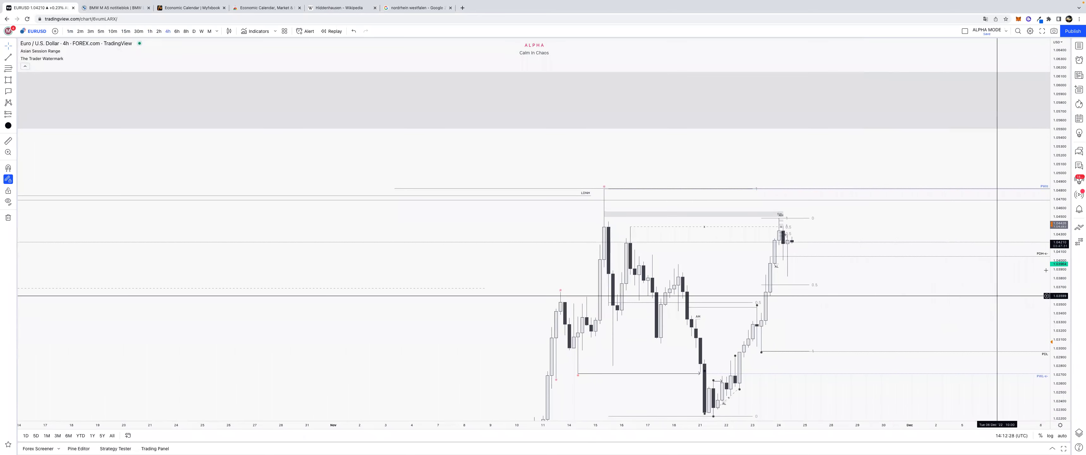
pyautogui.moveTo(1054, 268); pyautogui.dragTo(1053, 275)
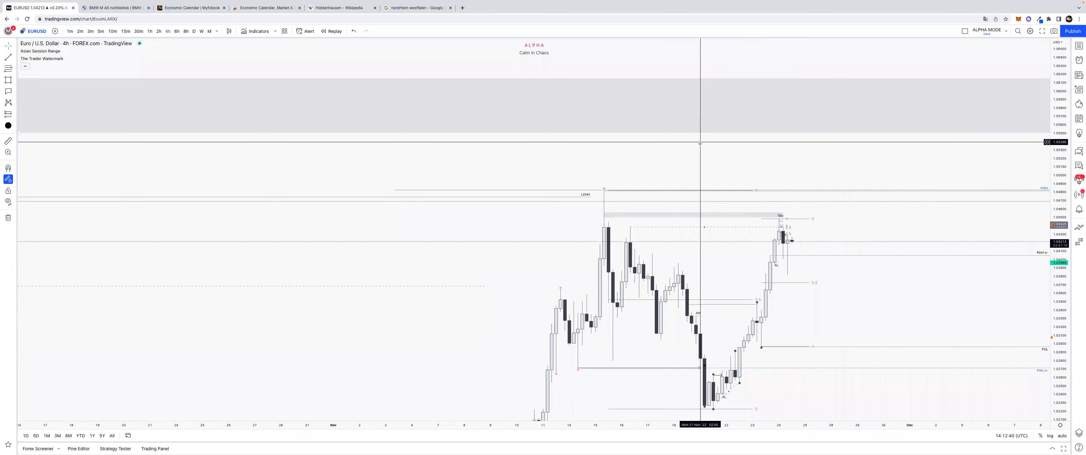
pyautogui.moveTo(1057, 342)
pyautogui.mouseDown()
pyautogui.moveTo(1057, 361)
pyautogui.moveTo(1057, 349)
pyautogui.mouseUp()
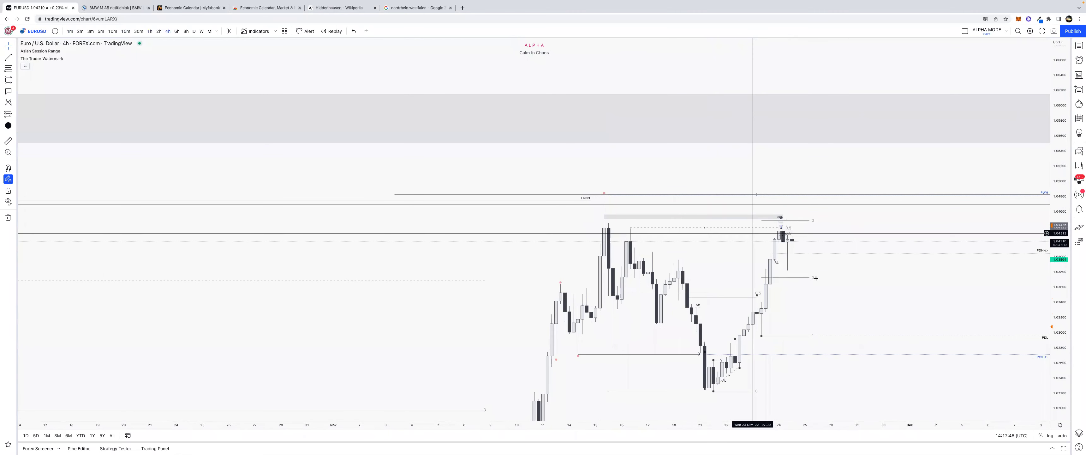
pyautogui.scroll(-3, 816, 278)
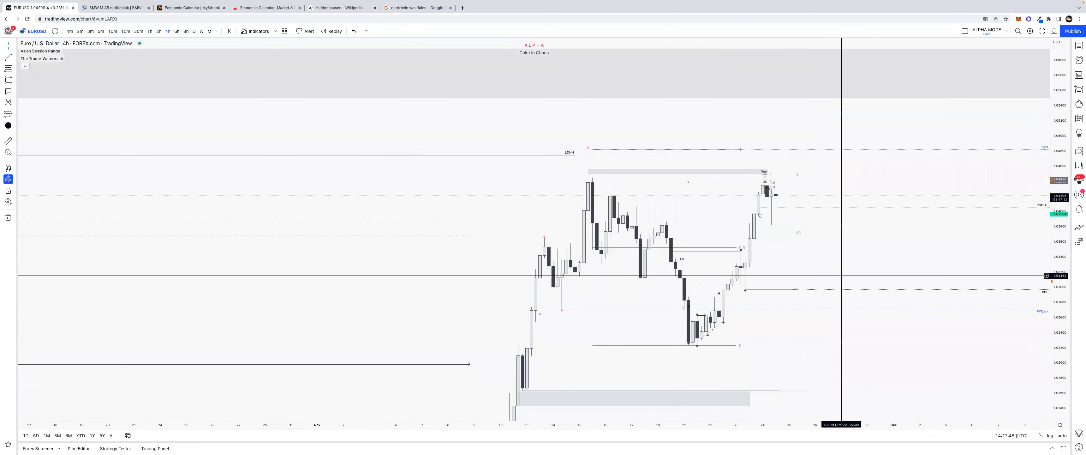
pyautogui.scroll(-9, 803, 358)
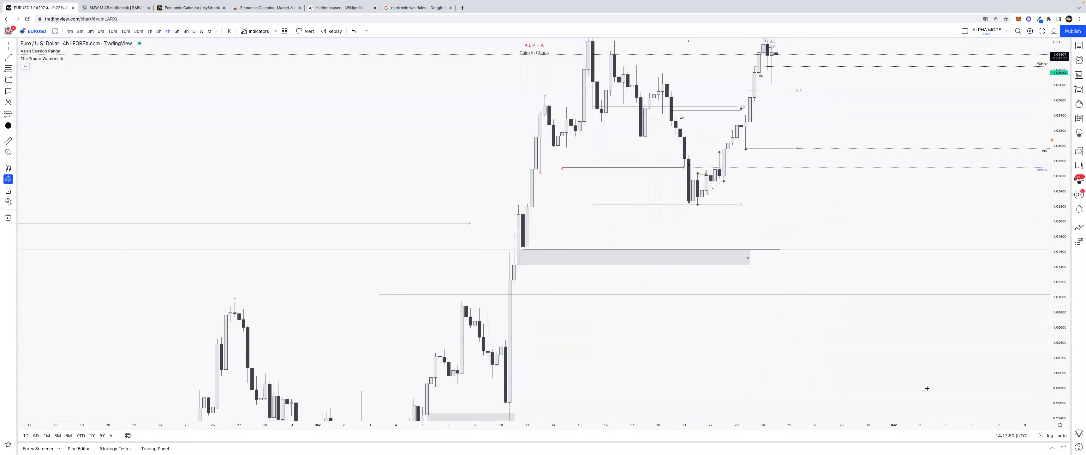
pyautogui.scroll(-5, 928, 387)
# Close the Streams panel, zoom the chart out, and switch back to 1-hour candles
pyautogui.click(1078, 193)
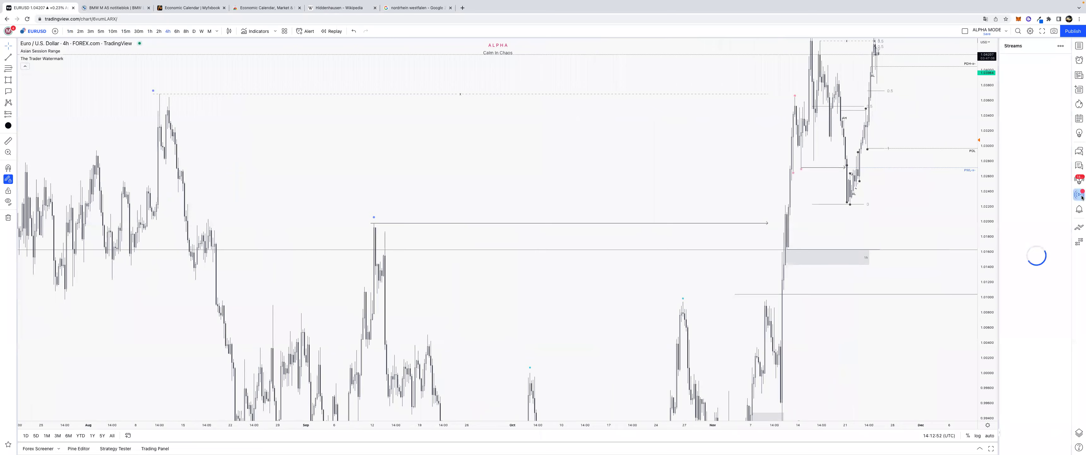
pyautogui.click(1079, 194)
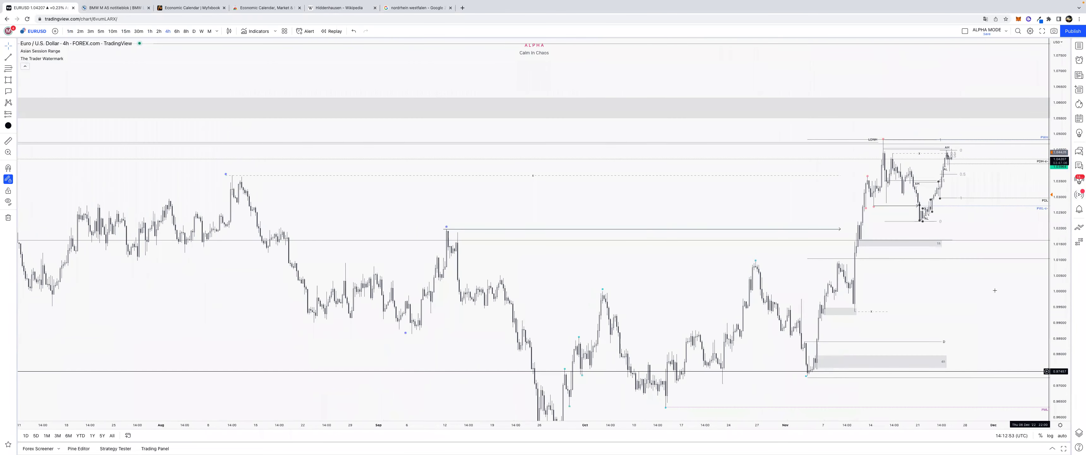
pyautogui.hscroll(5, 802, 296)
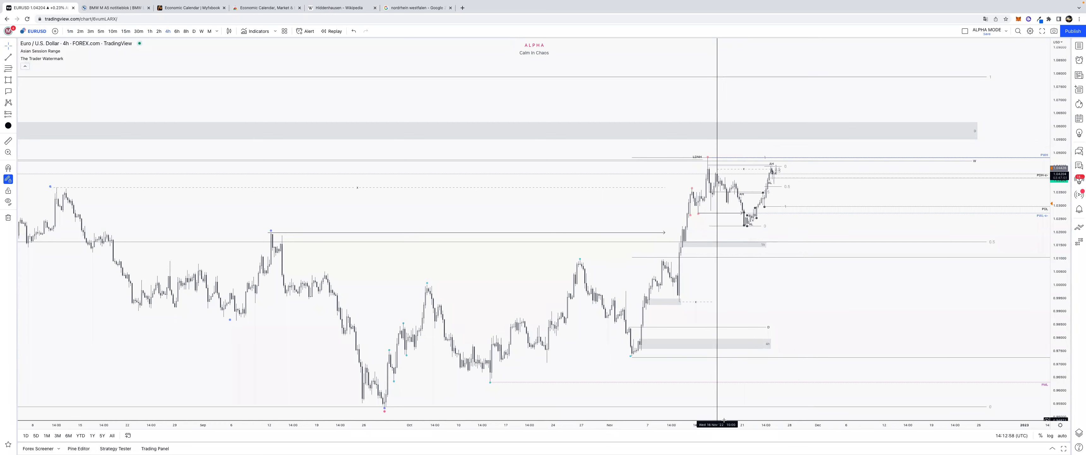
pyautogui.scroll(-8, 887, 359)
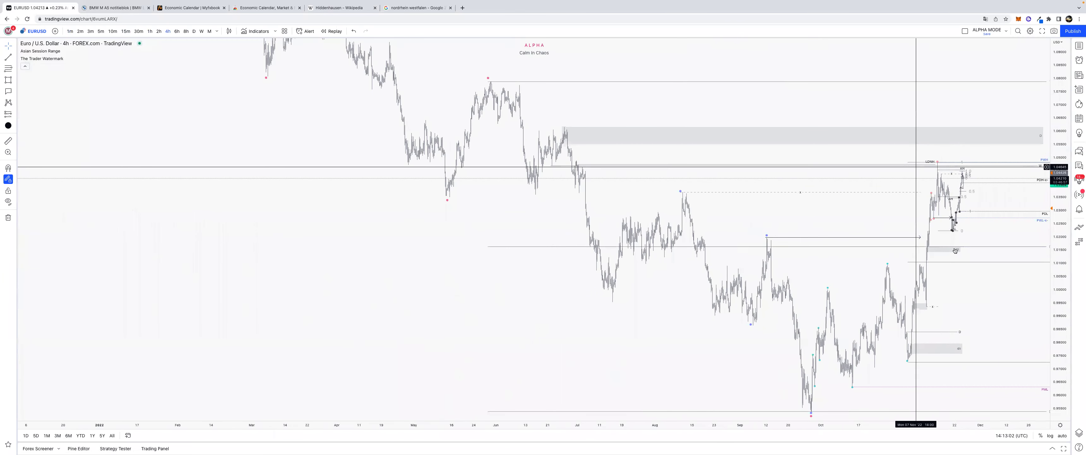
pyautogui.hscroll(5, 759, 190)
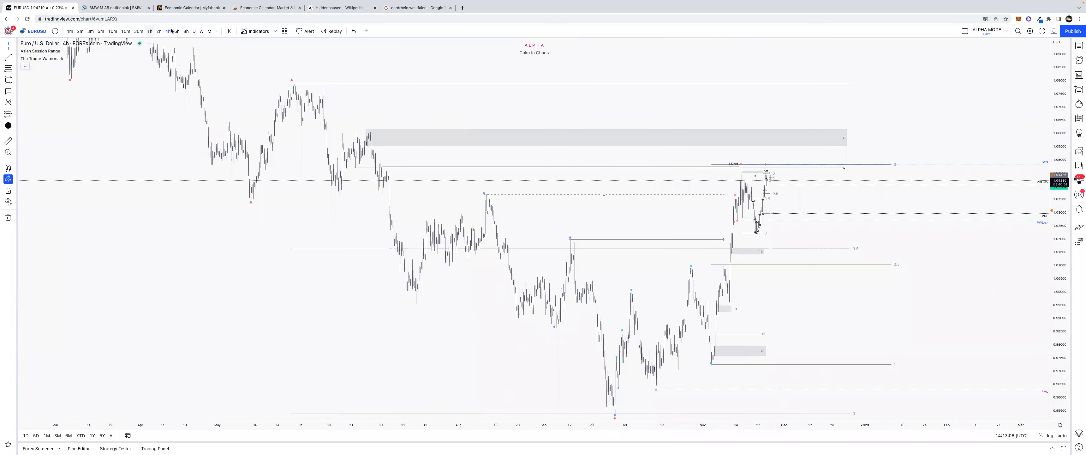
pyautogui.click(150, 31)
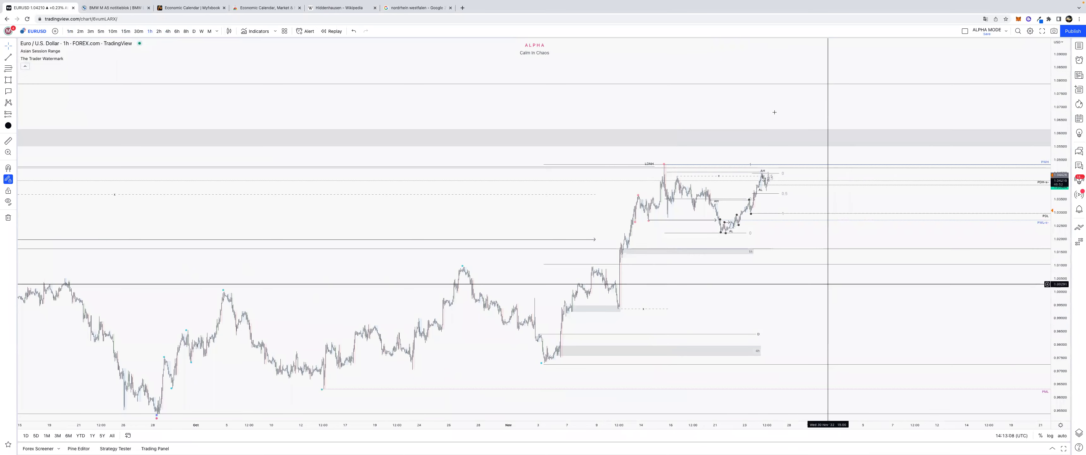